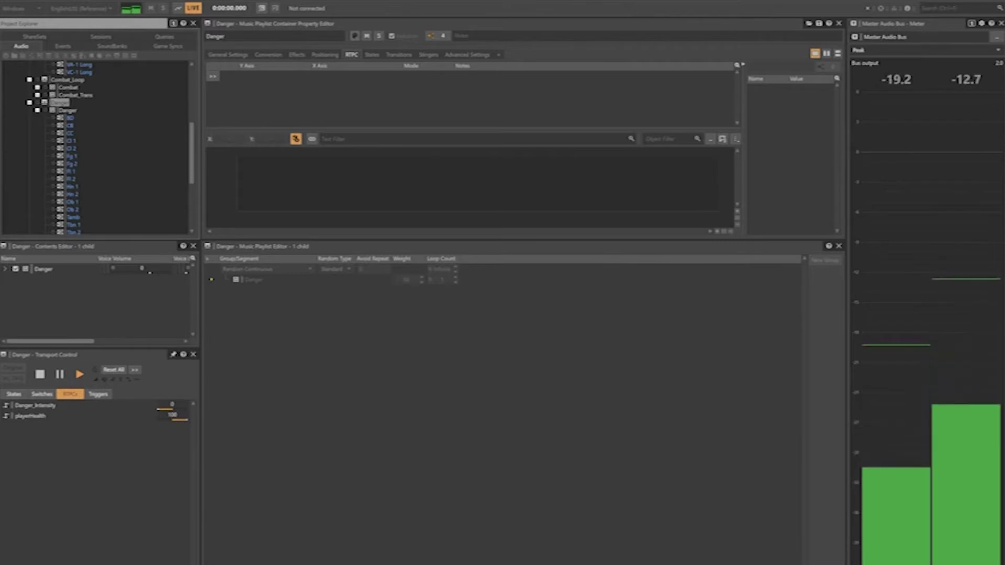
- Drag the Danger_Intensity RTPC slider up to 100 while the Danger playlist plays
left_click(179, 416)
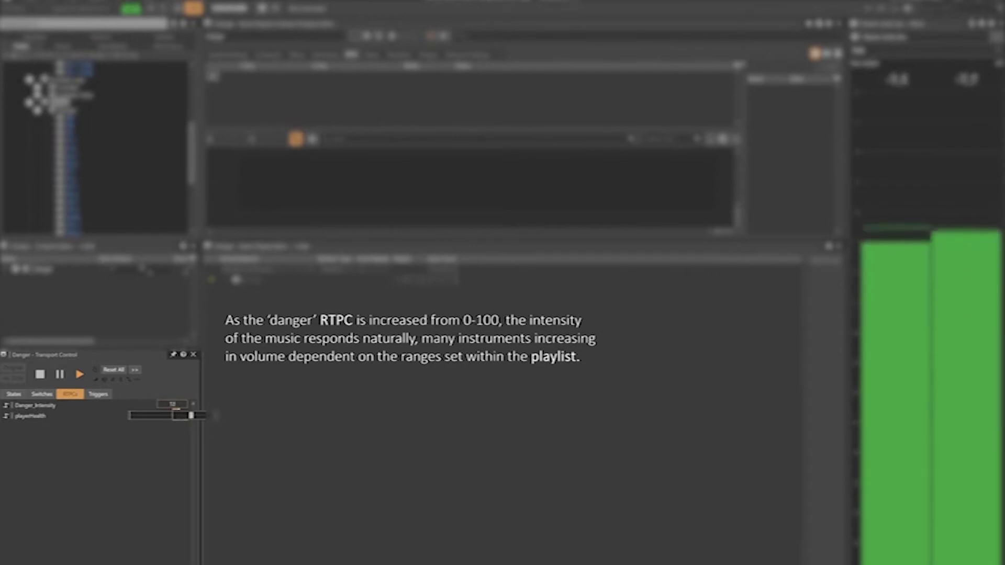
left_click_drag(191, 415, 213, 416)
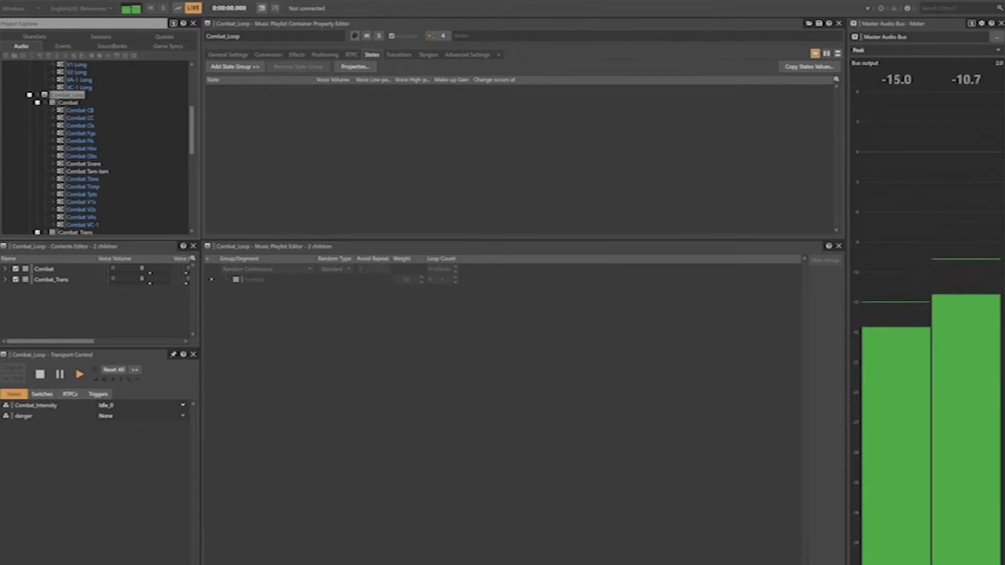
- Raise Combat_Intensity from Idle_0 to Low_1, then to High_3, during Combat_Loop playback
left_click(182, 405)
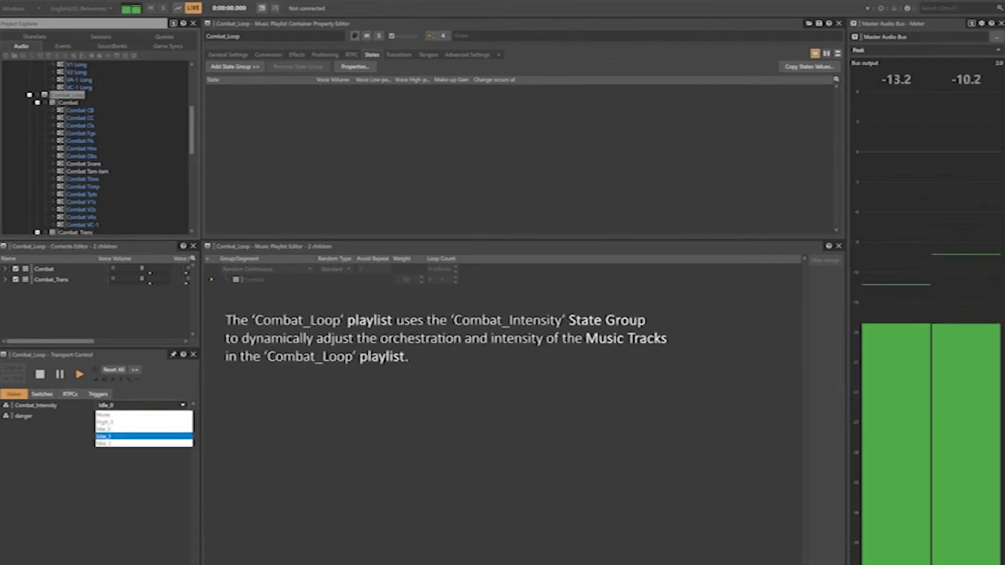
left_click(117, 436)
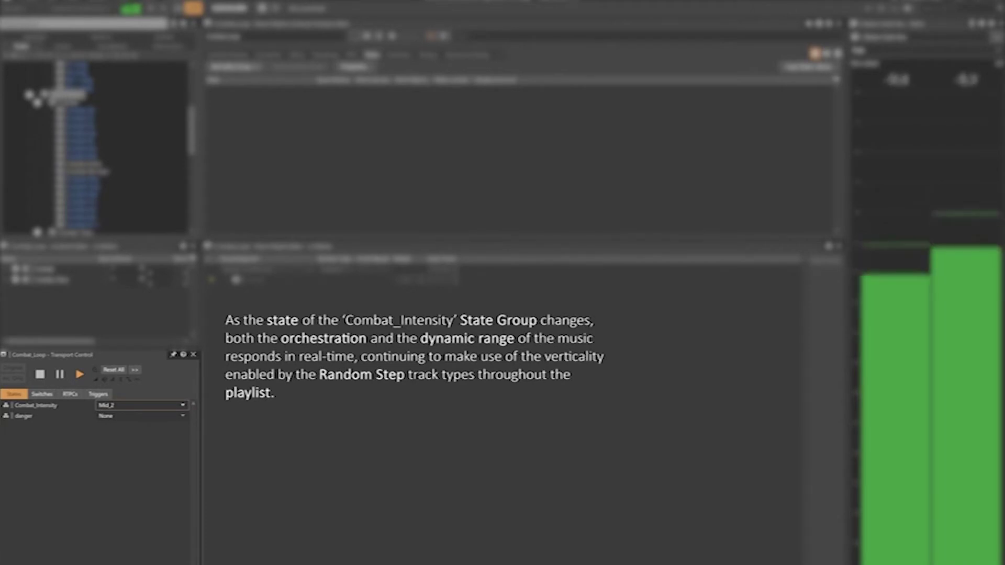
left_click(142, 406)
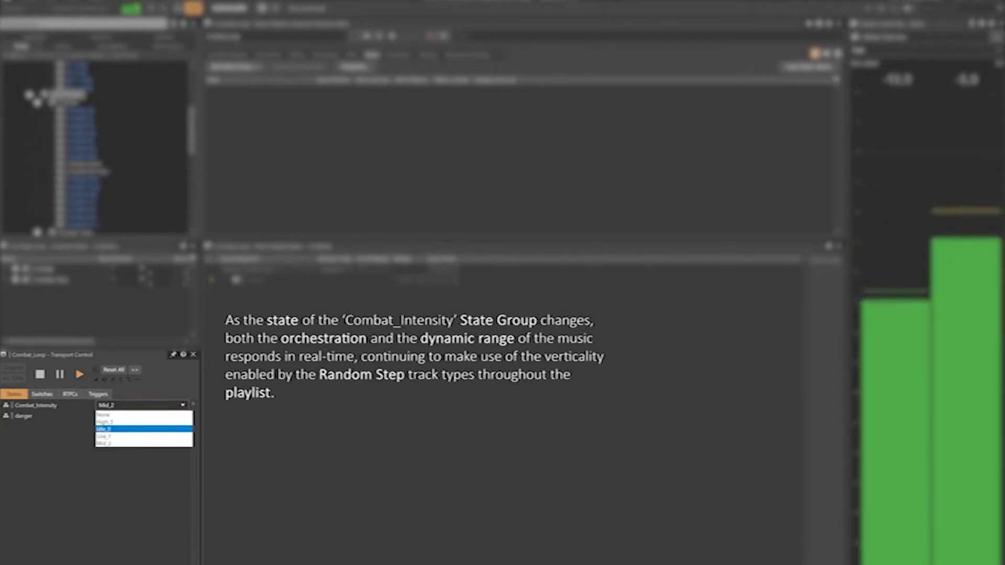
left_click(126, 430)
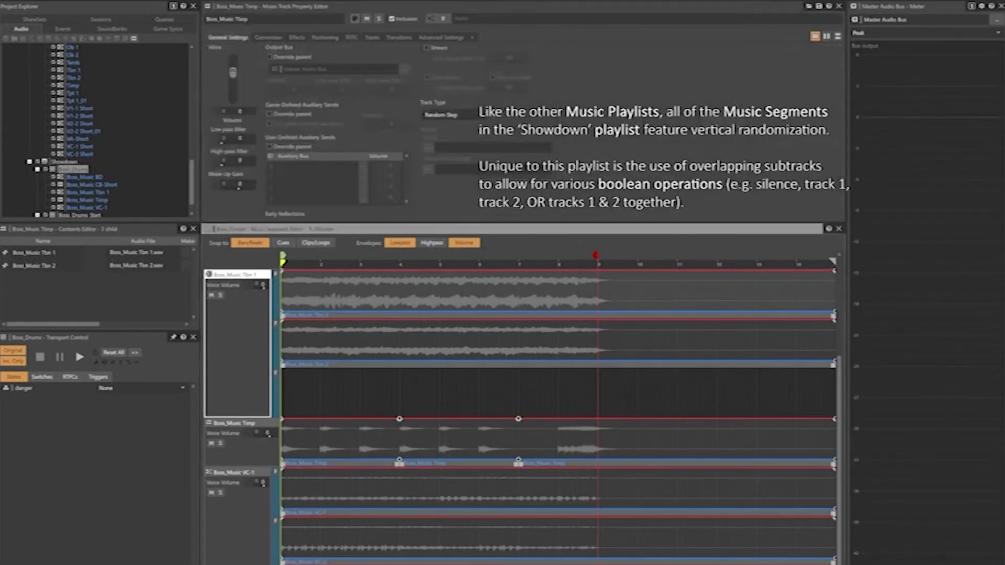
scroll(518, 393, "up", 3)
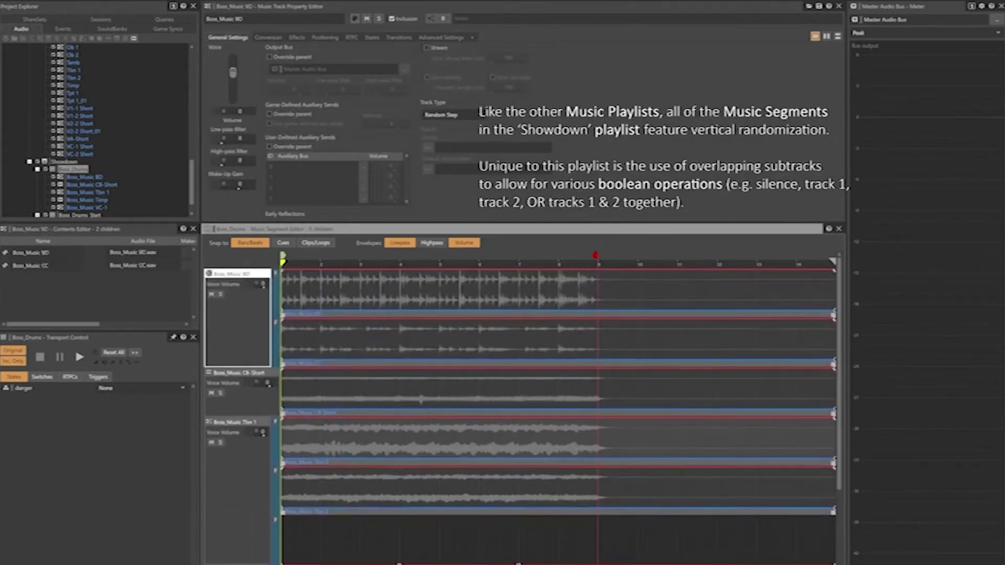
scroll(111, 133, "down", 2)
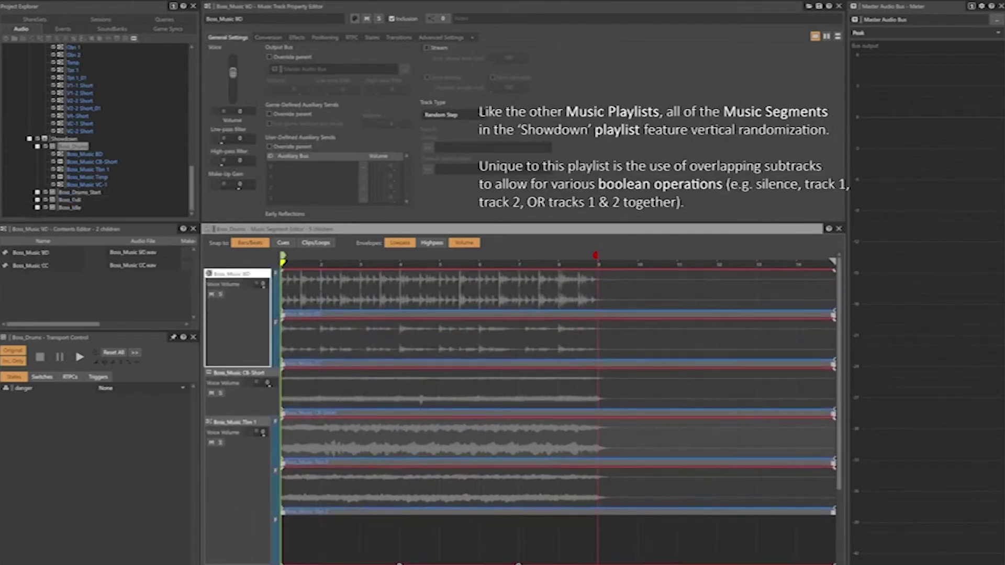
- Expand Boss_Drums_Start's tracks, then move down past Boss_Music_Tuba to Boss_Full and expand it
left_click(79, 191)
key("Right")
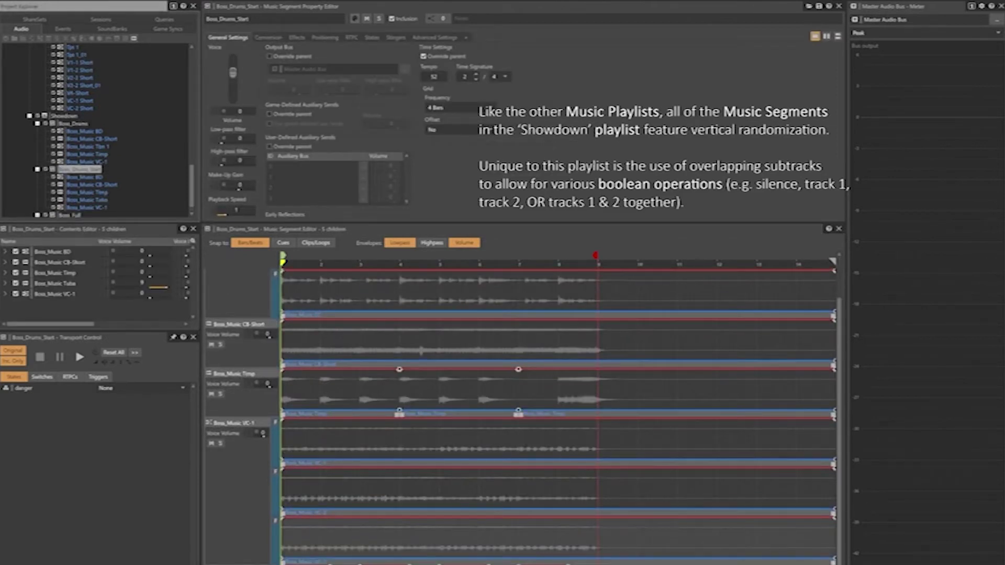
key("Down")
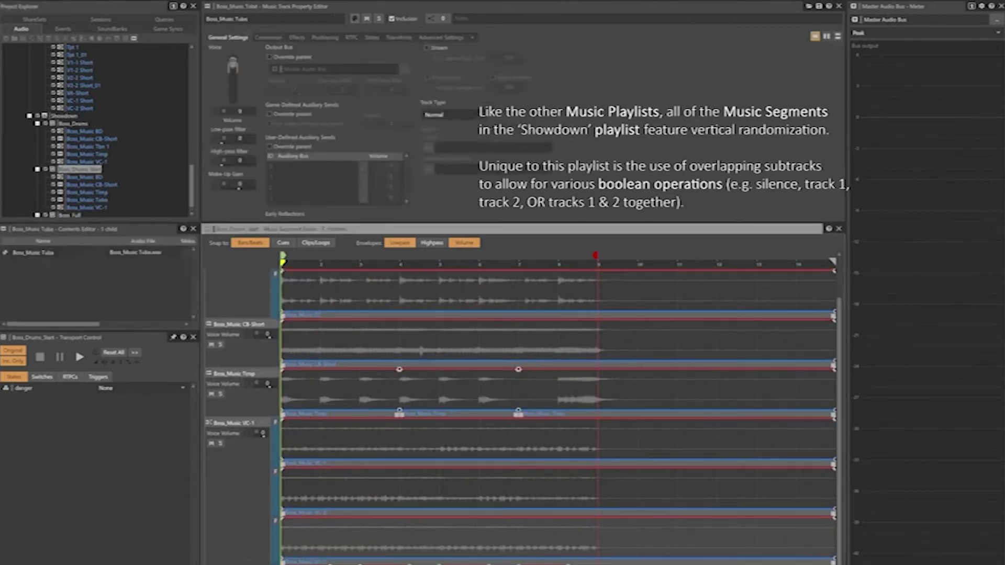
key("Down")
key("Down")
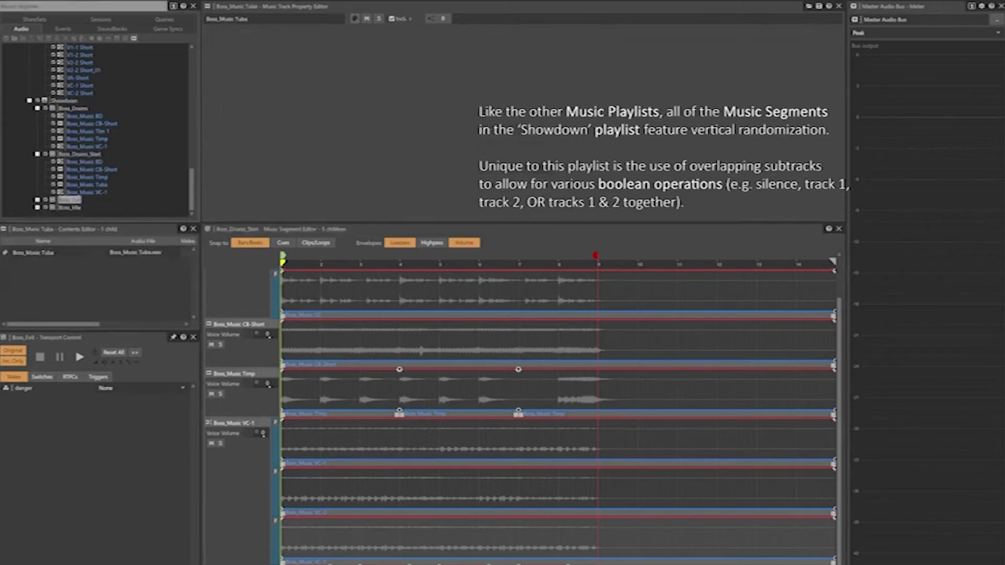
key("Right")
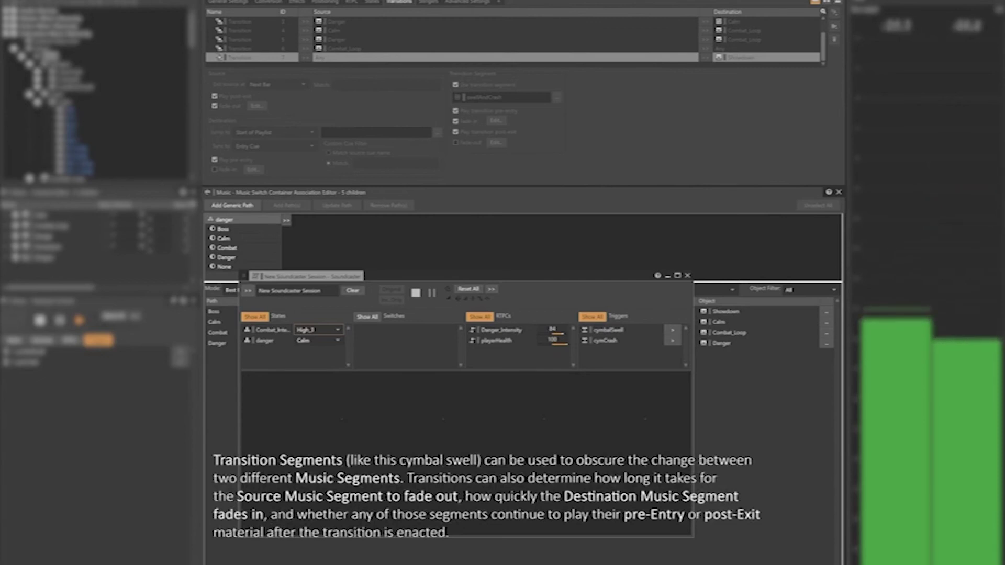
- Change the Soundcaster's danger state to Combat
left_click(319, 340)
left_click(318, 352)
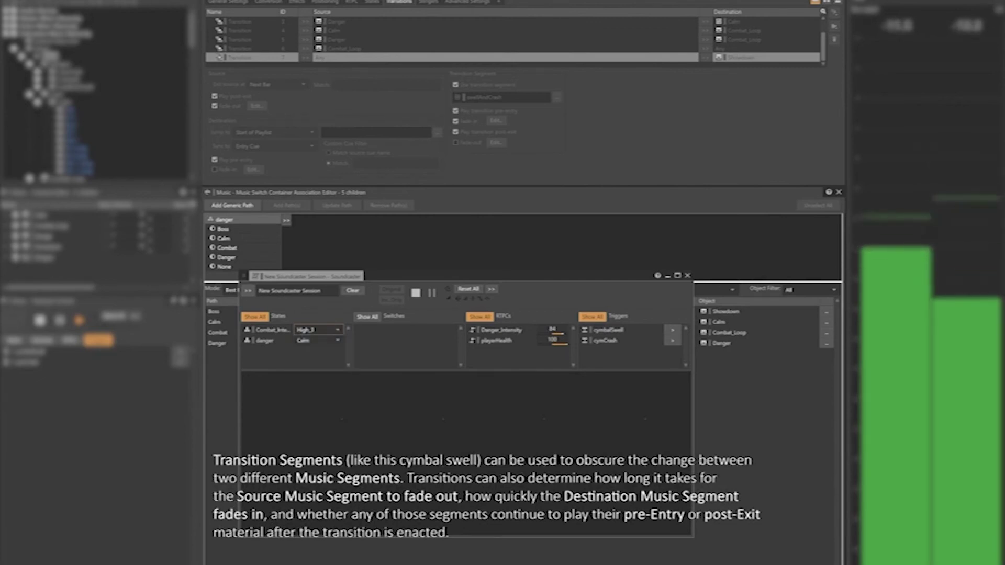
left_click(318, 339)
left_click(318, 360)
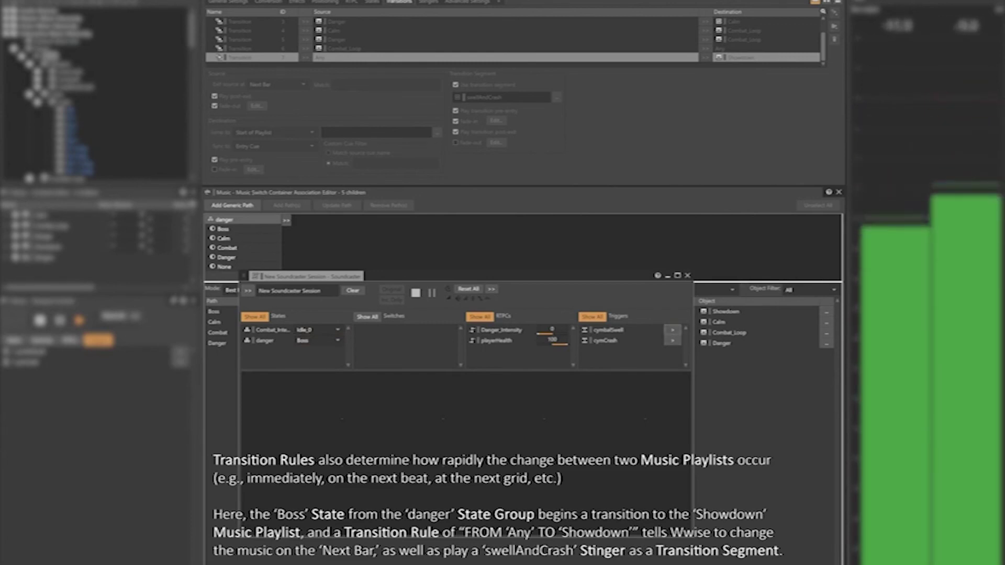
- Briefly lower playerHealth with its popup slider, leaving it at 100
left_click(552, 340)
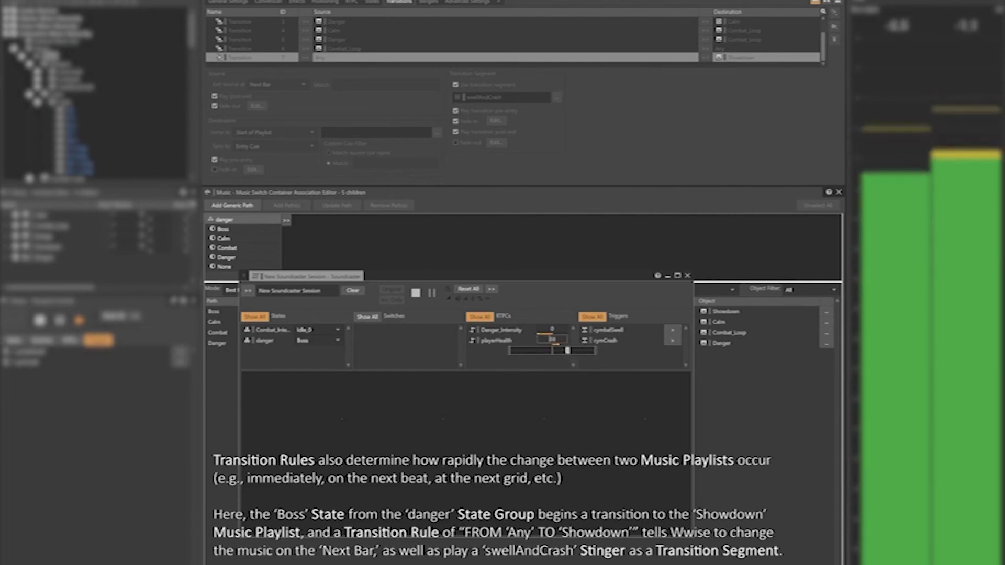
left_click_drag(551, 350, 546, 350)
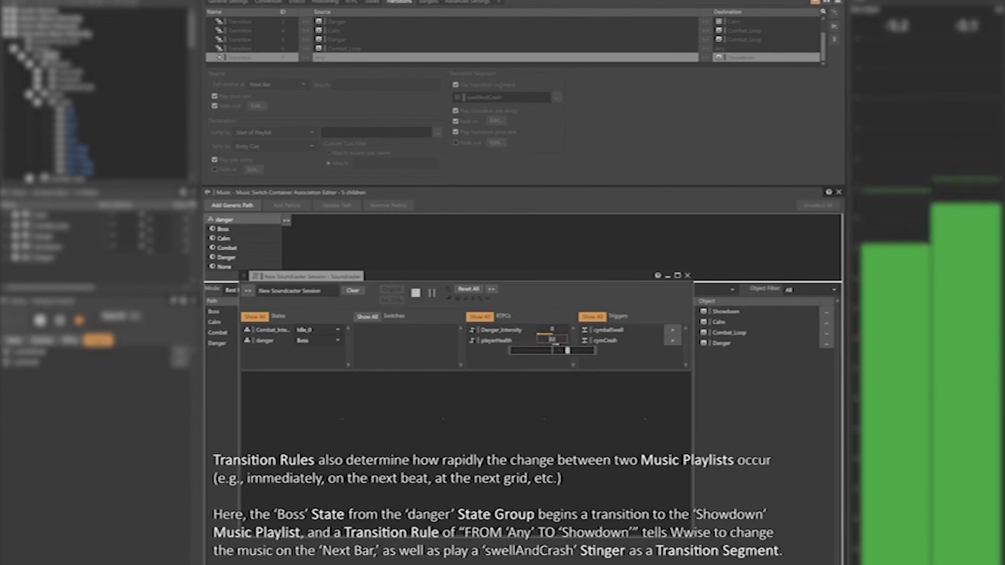
left_click(558, 348)
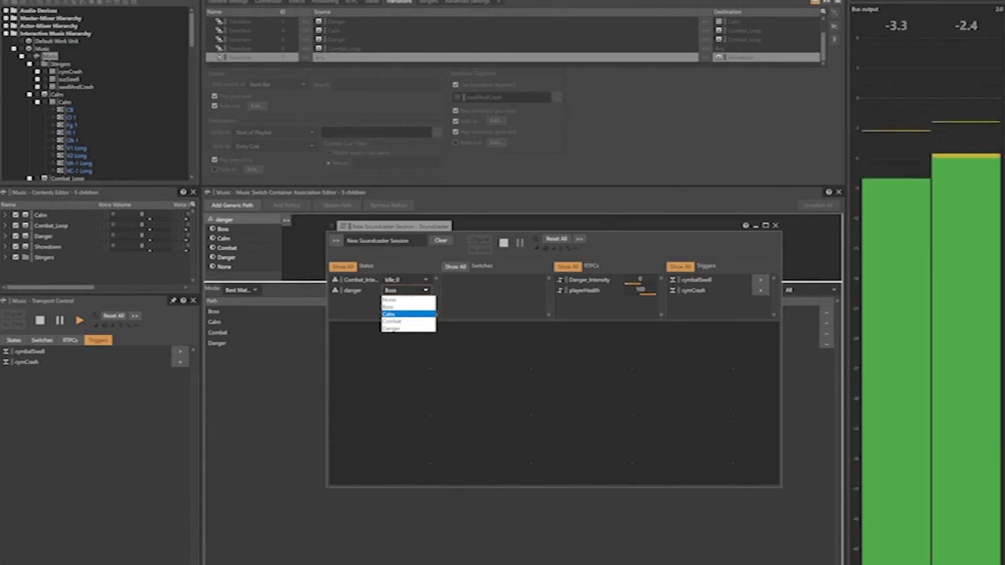
- Pick Calm from the Soundcaster's danger state list
left_click(393, 320)
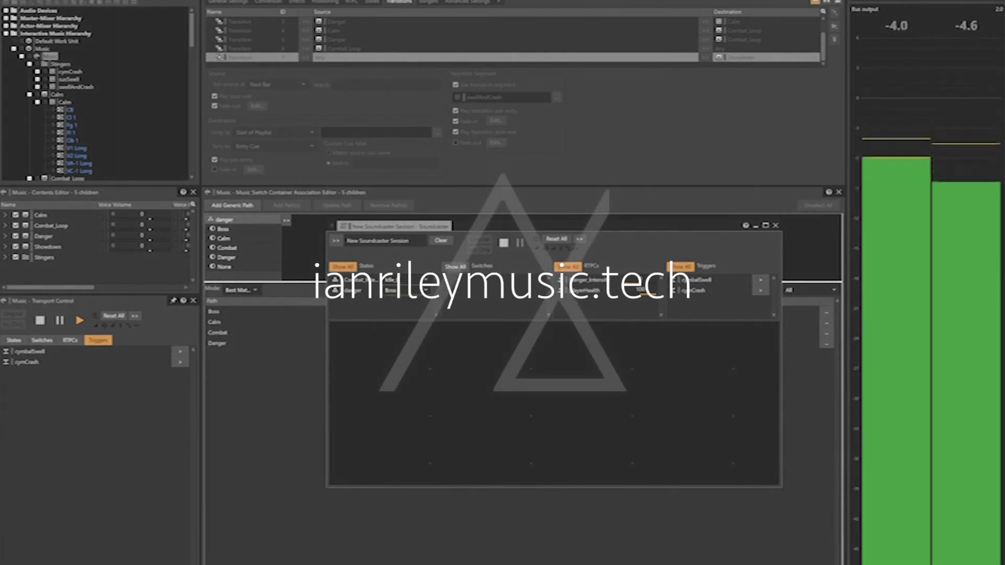